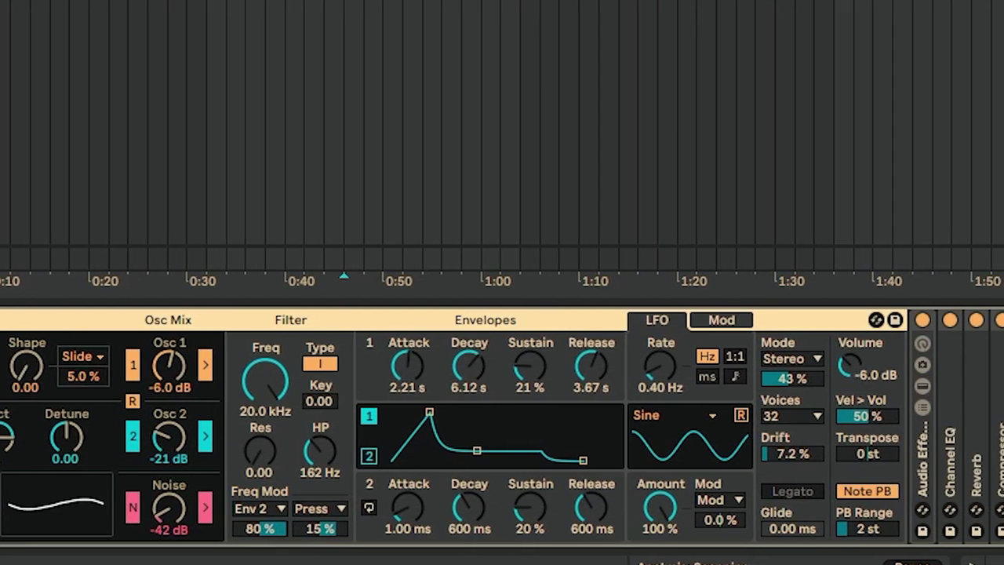
Set Drift's filter to 1.44 kHz, resonance 0.46, LFO 0.56 Hz, mod 8%, spread 27%.
{"action": "mouse_move", "coordinate": [297, 377]}
{"action": "left_click_drag", "start_coordinate": [202, 373], "coordinate": [201, 411]}
{"action": "left_click_drag", "start_coordinate": [194, 450], "coordinate": [194, 445]}
{"action": "left_click_drag", "start_coordinate": [104, 444], "coordinate": [104, 423]}
{"action": "left_click_drag", "start_coordinate": [431, 386], "coordinate": [431, 379]}
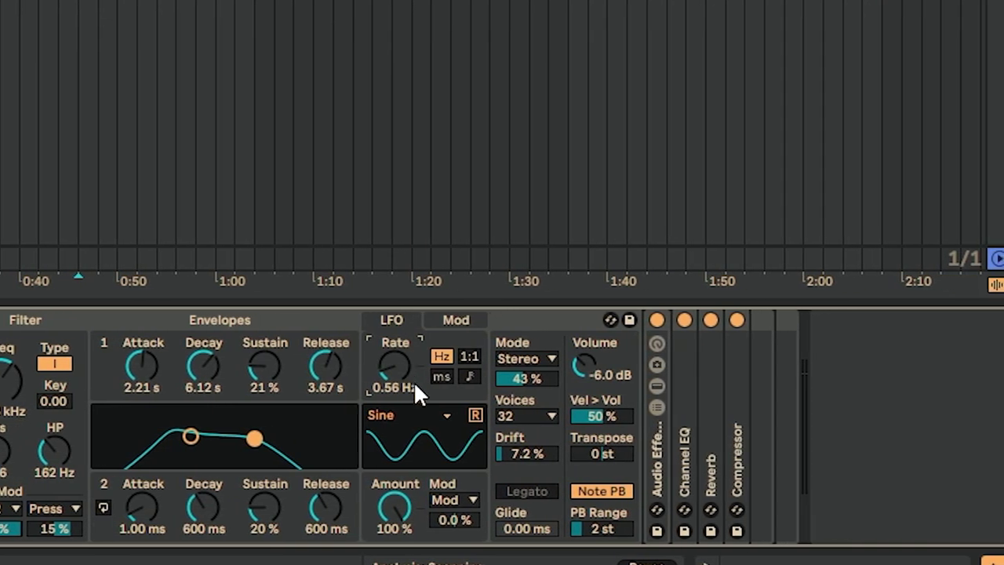
{"action": "left_click_drag", "start_coordinate": [477, 519], "coordinate": [477, 505]}
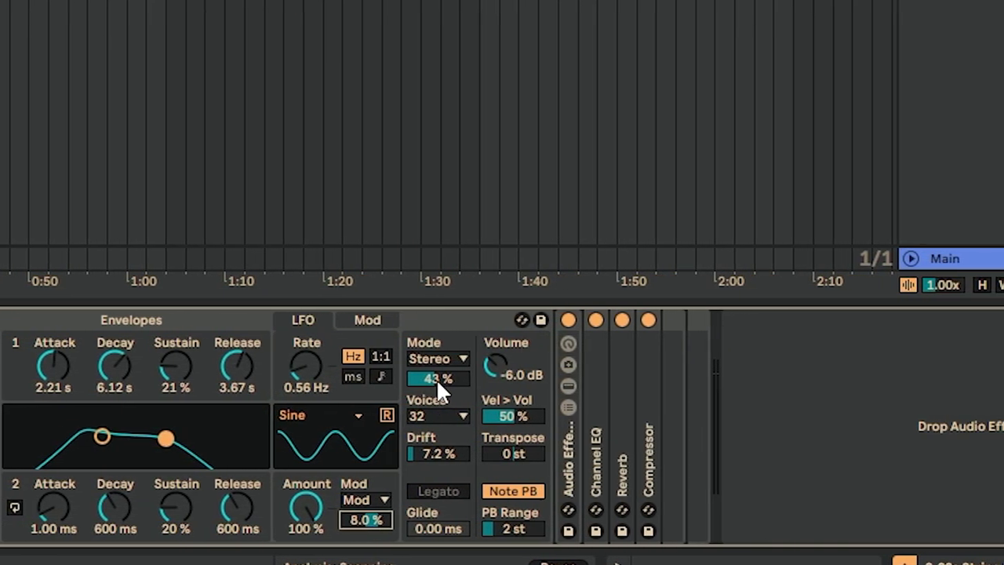
{"action": "left_click_drag", "start_coordinate": [461, 380], "coordinate": [461, 398]}
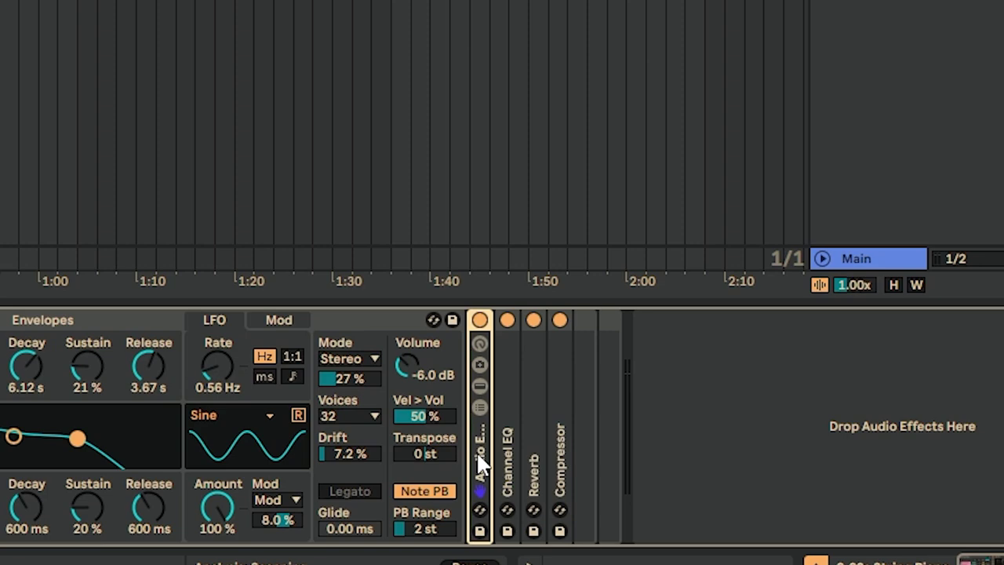
Unfold the Audio Effect Rack, set both delay times to 6 and the delay filter near 1.36 kHz.
{"action": "double_click", "coordinate": [500, 457]}
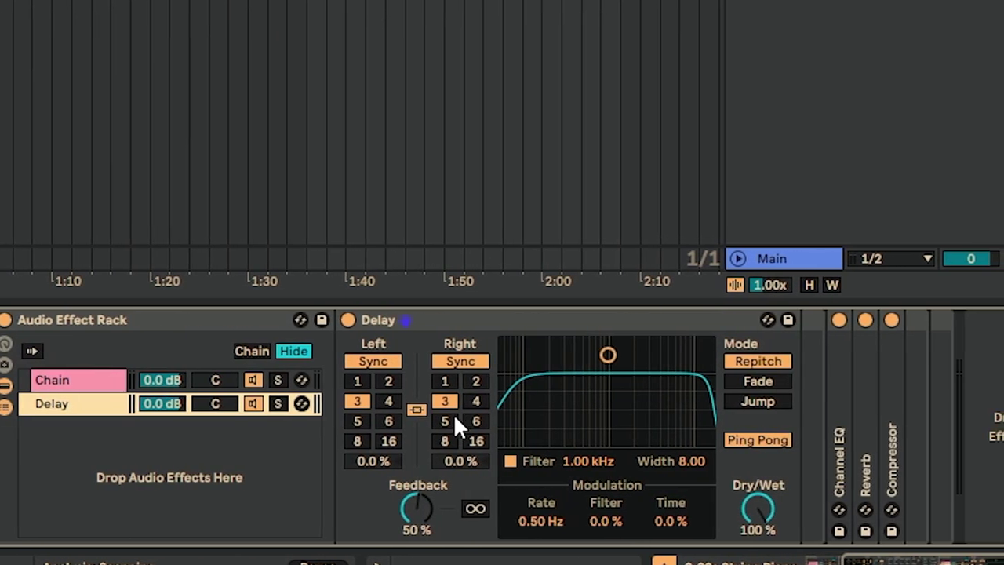
{"action": "left_click", "coordinate": [486, 421]}
{"action": "left_click_drag", "start_coordinate": [616, 356], "coordinate": [608, 393]}
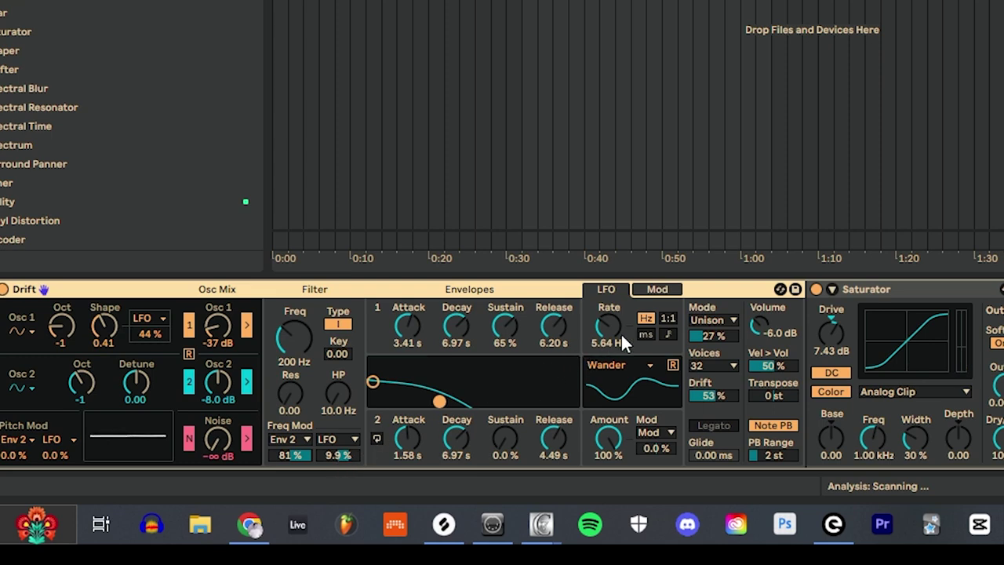
View Drift's modulation matrix, check the LFO page, then return to the matrix.
{"action": "left_click", "coordinate": [654, 291]}
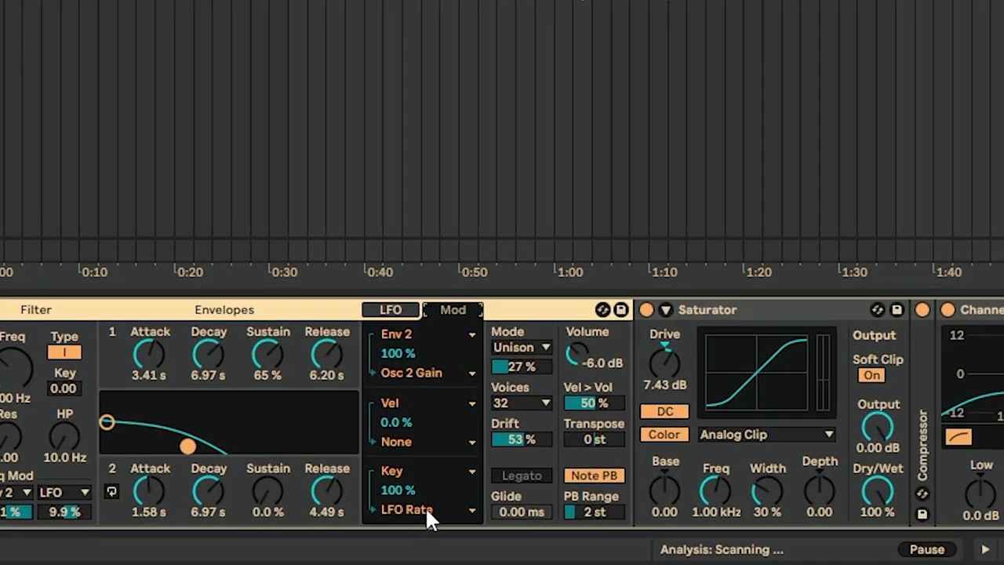
{"action": "left_click", "coordinate": [409, 312]}
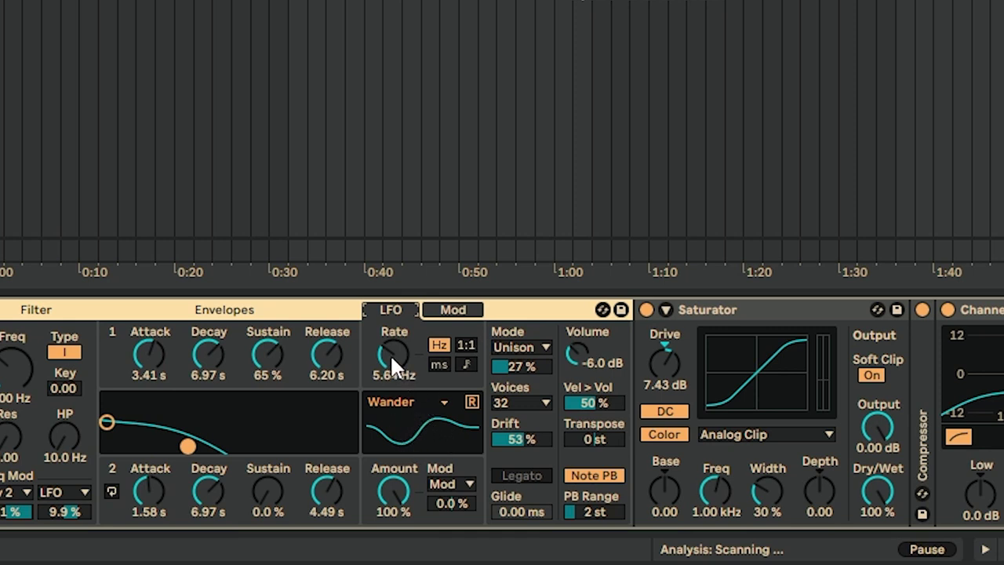
{"action": "left_click", "coordinate": [444, 313]}
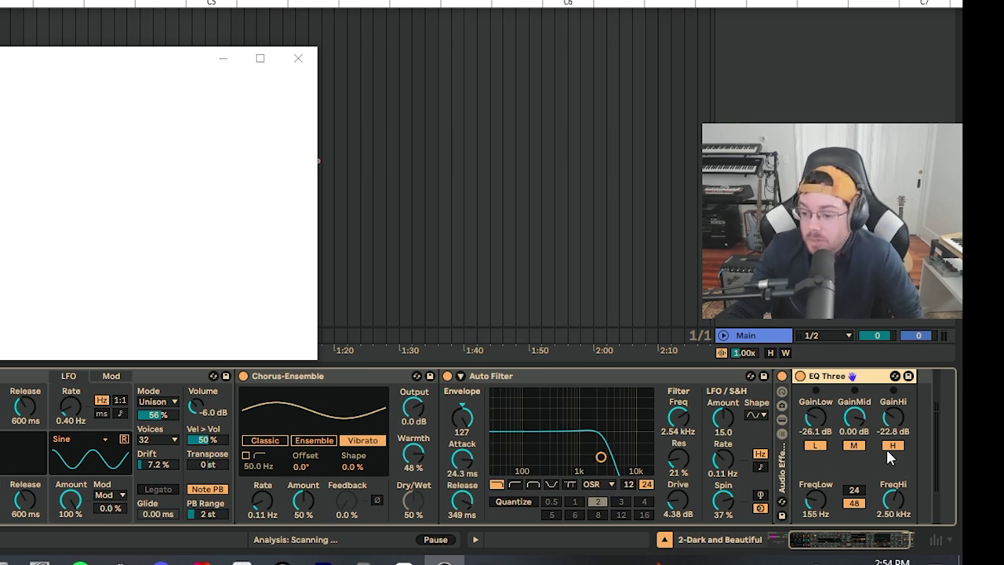
Dismiss the stray plugin window and collapse the Audio Effect Rack so EQ Three shows.
{"action": "left_click", "coordinate": [784, 468]}
{"action": "double_click", "coordinate": [845, 374]}
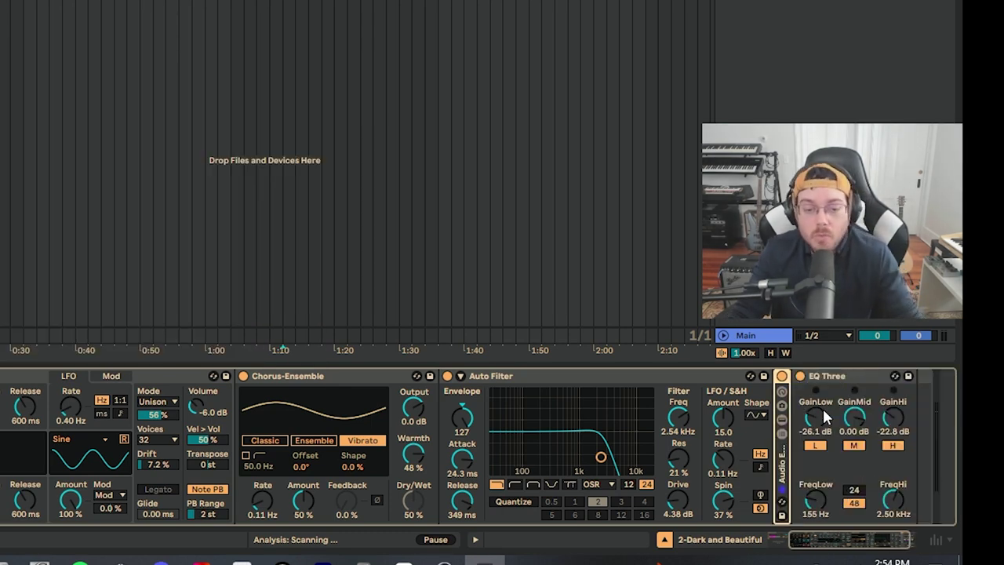
Look over Chrome's Compare Live editions page, then go back to Ableton Live.
{"action": "key", "text": "alt+Tab"}
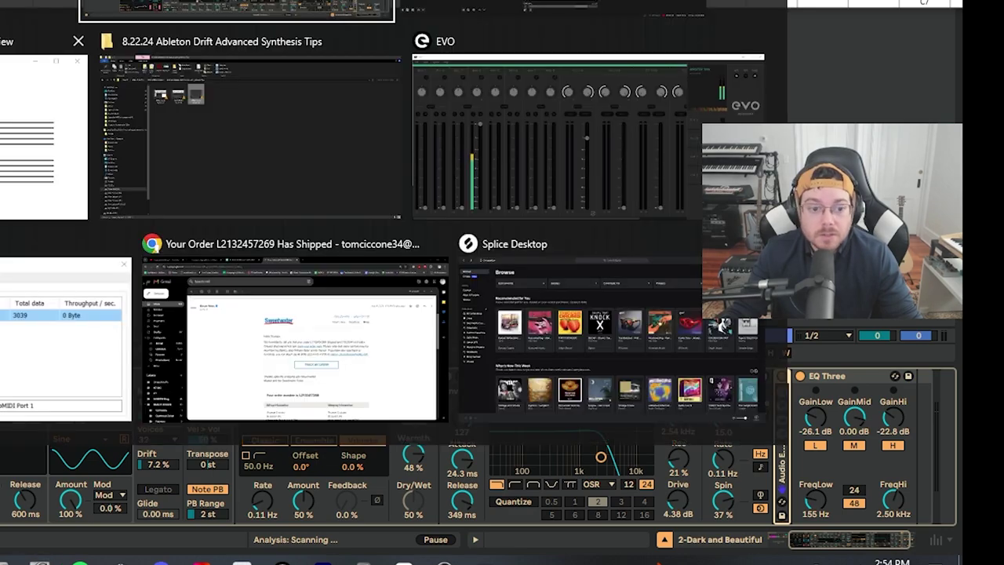
{"action": "key", "text": "alt+Tab"}
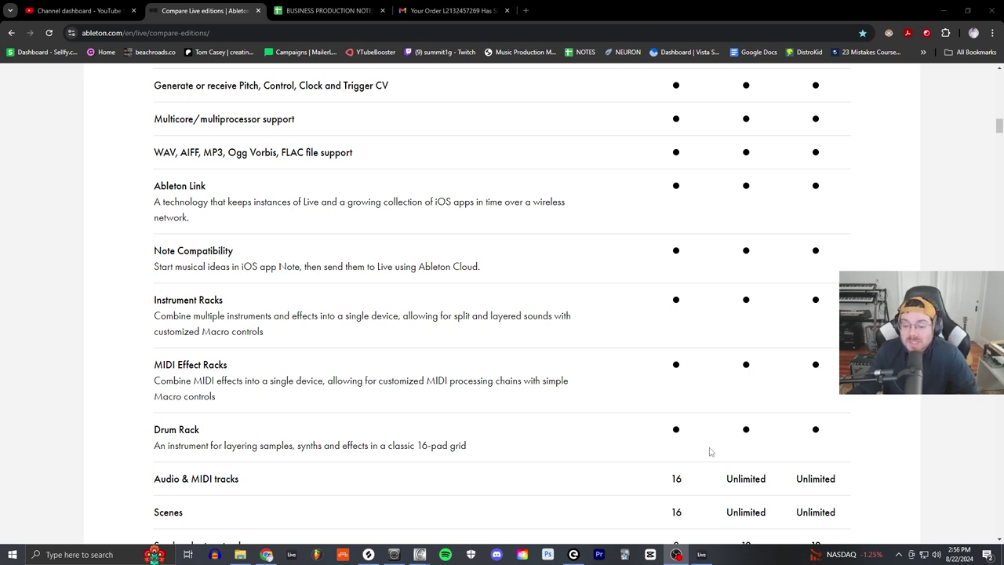
{"action": "left_click", "coordinate": [701, 555]}
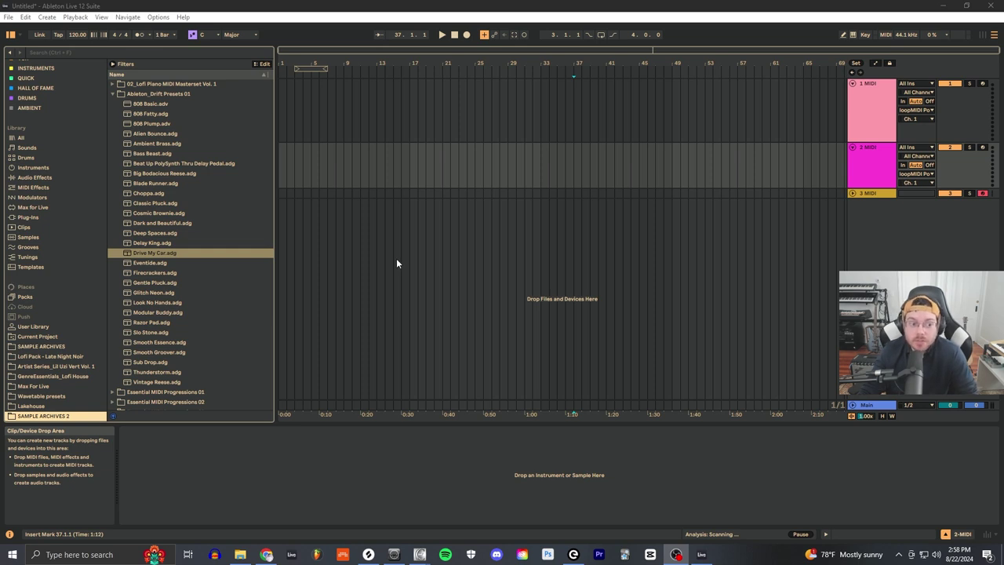
Load Drive My Car.adg onto track 2, unfold track 3, and reselect track 2.
{"action": "left_click_drag", "start_coordinate": [153, 257], "coordinate": [865, 163]}
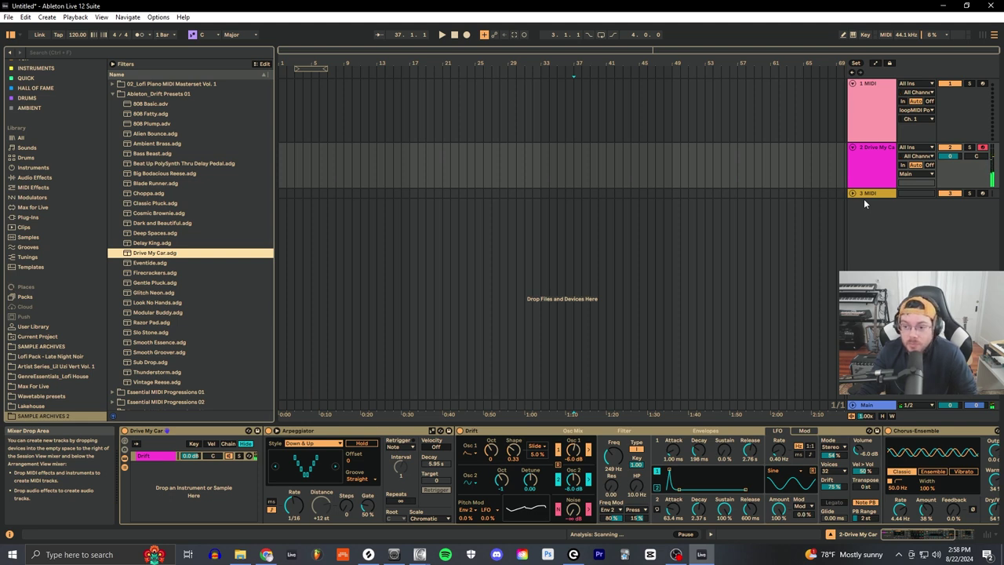
{"action": "left_click", "coordinate": [851, 193]}
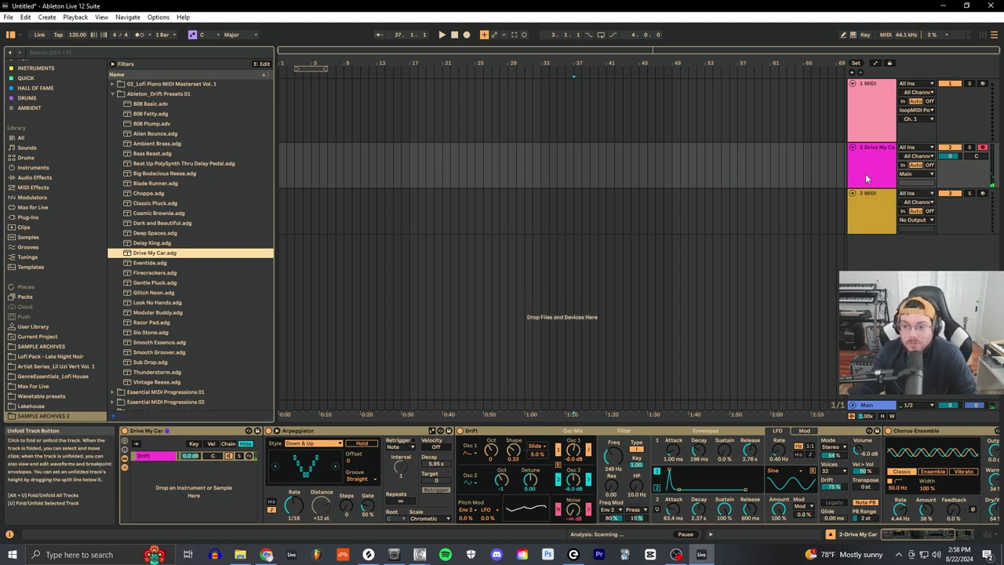
{"action": "left_click", "coordinate": [865, 178]}
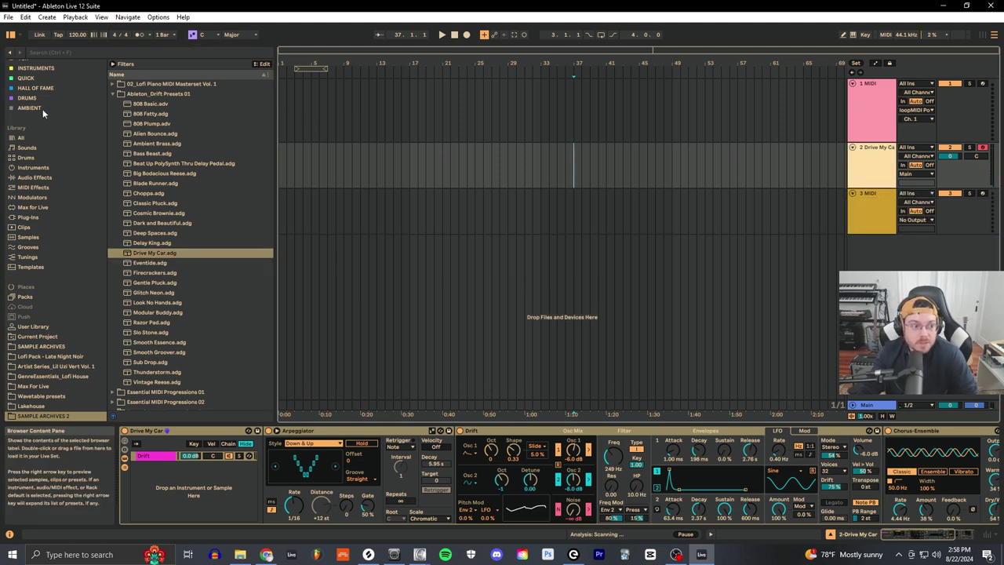
Add an Instrument Rack to track 3, move track 2's Drive My Car into it, and show its chain list.
{"action": "left_click", "coordinate": [33, 167]}
{"action": "left_click_drag", "start_coordinate": [126, 274], "coordinate": [861, 215]}
{"action": "left_click", "coordinate": [880, 175]}
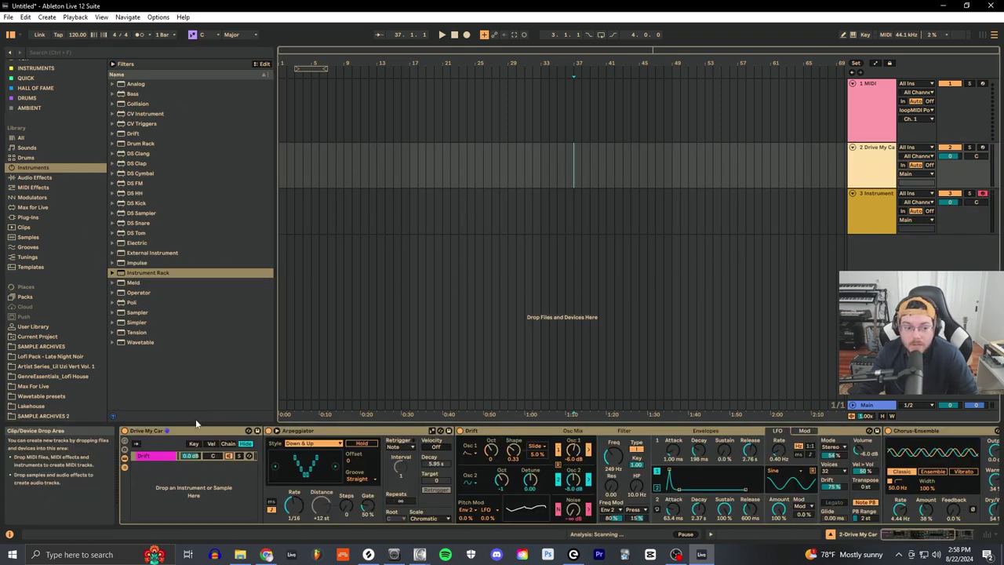
{"action": "left_click", "coordinate": [872, 220]}
{"action": "left_click_drag", "start_coordinate": [233, 463], "coordinate": [171, 474]}
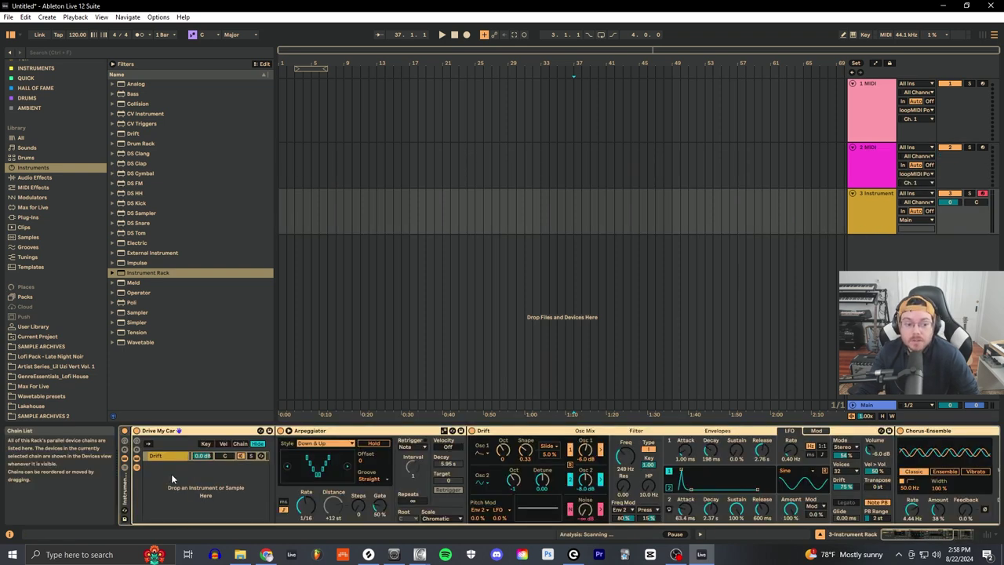
{"action": "left_click", "coordinate": [124, 458]}
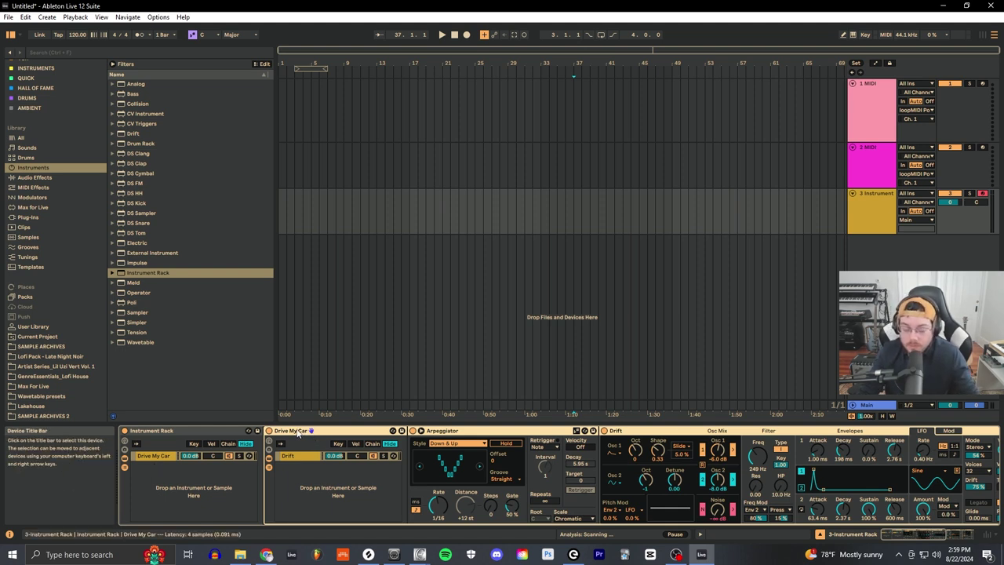
Add a second Drive My Car chain to the Instrument Rack and check both chains.
{"action": "left_click_drag", "start_coordinate": [299, 433], "coordinate": [183, 499]}
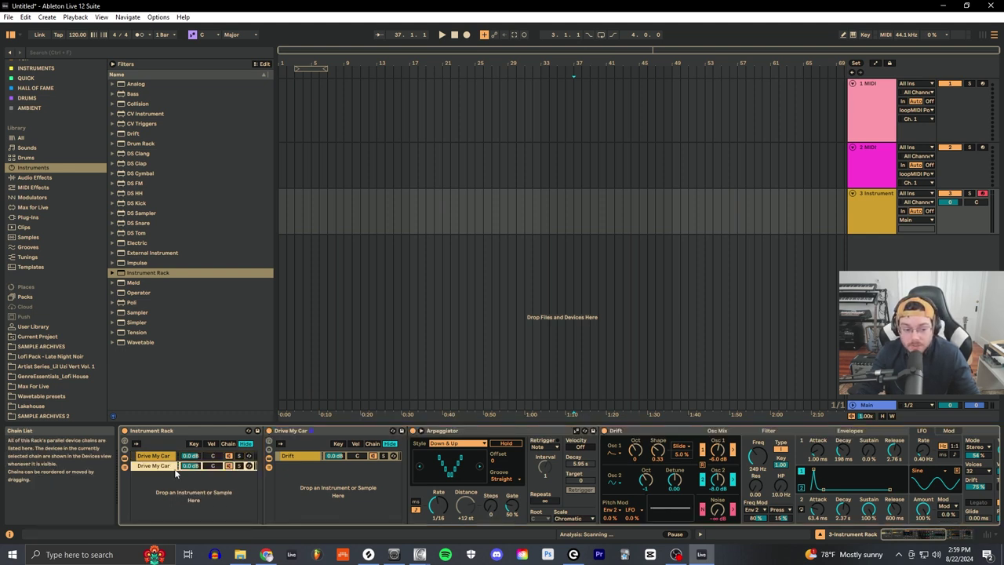
{"action": "left_click", "coordinate": [159, 458]}
{"action": "left_click", "coordinate": [163, 467]}
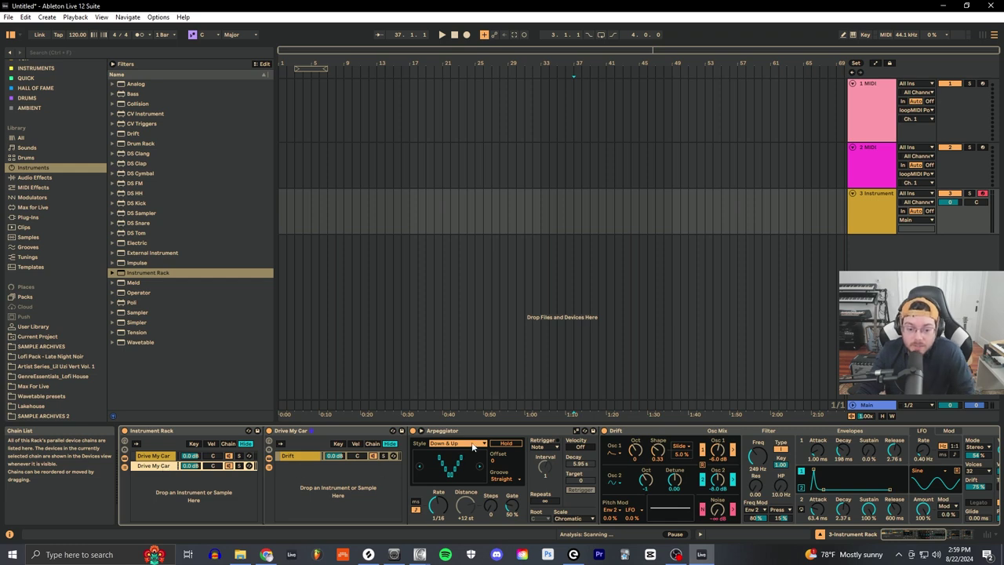
Lower the second chain's Arpeggiator steps from 7 to 6, then bring the piano keyboard window forward.
{"action": "left_click", "coordinate": [523, 479]}
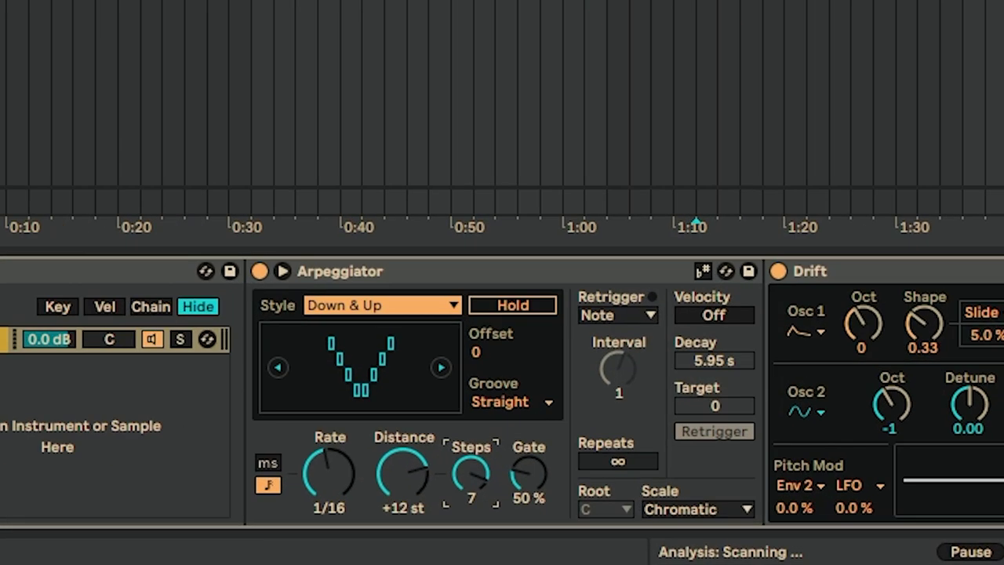
{"action": "left_click_drag", "start_coordinate": [470, 472], "coordinate": [470, 480]}
{"action": "key", "text": "alt+Tab"}
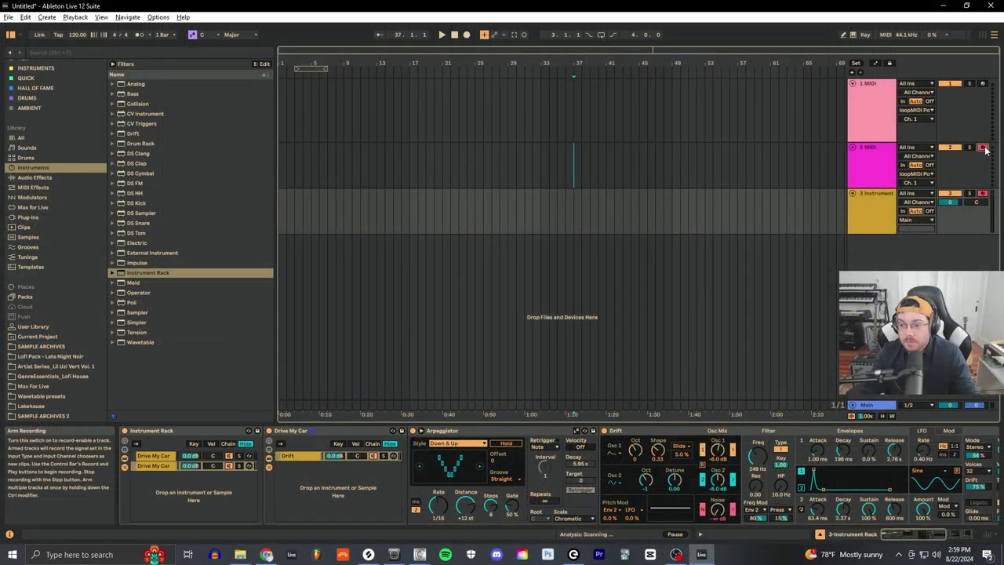
{"action": "key", "text": "alt+Tab"}
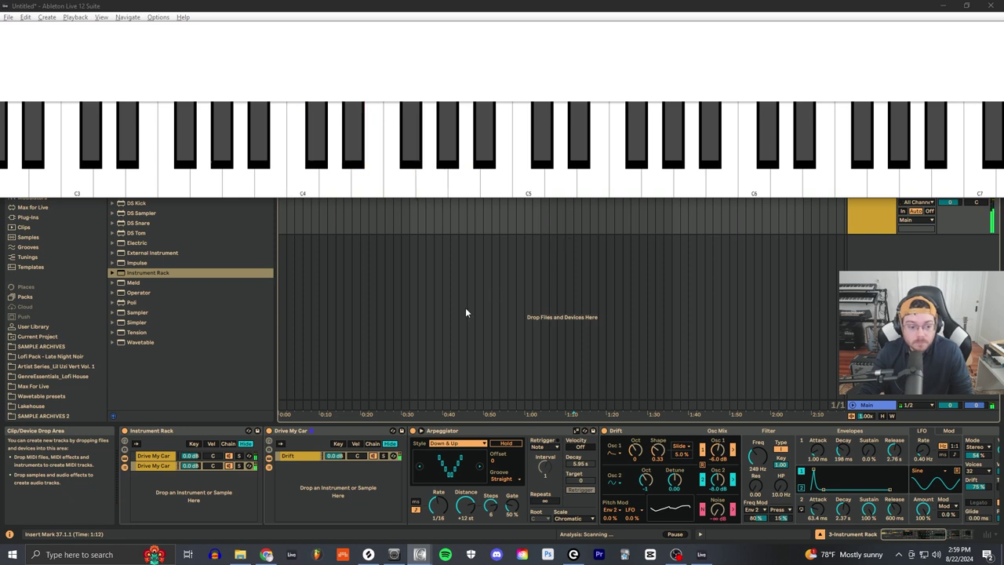
Bring Live back over the piano window and focus the rack's two Drive My Car chains.
{"action": "left_click", "coordinate": [243, 469]}
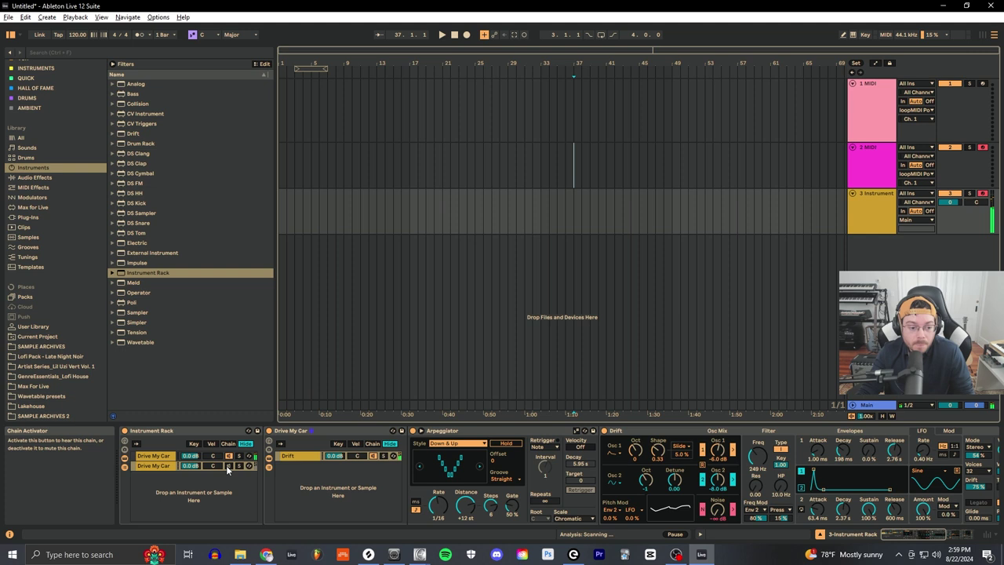
{"action": "left_click", "coordinate": [231, 471]}
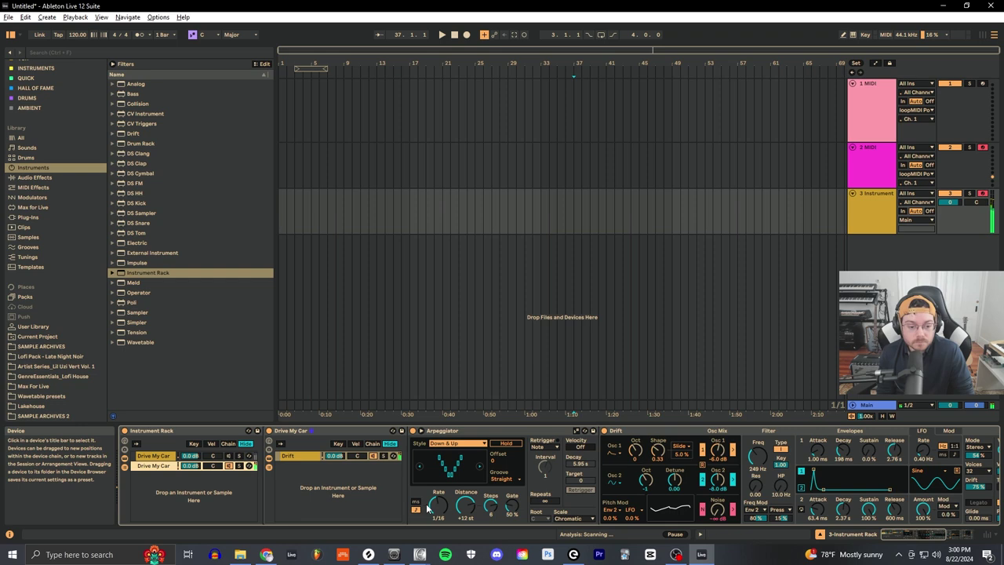
Pick the Piano Roll keyboard window from Task View to put it in front of Live.
{"action": "key", "text": "super+Tab"}
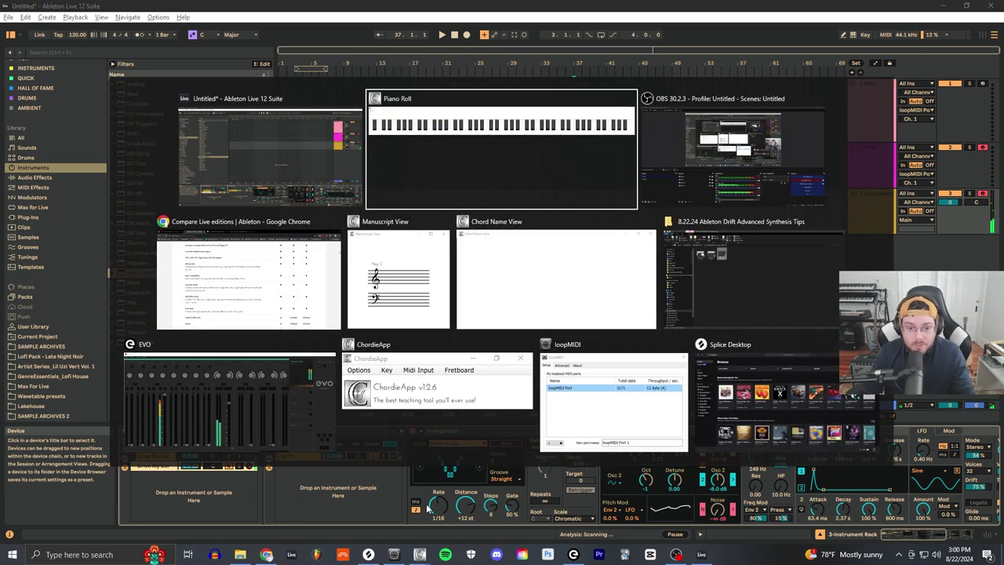
{"action": "left_click", "coordinate": [624, 141]}
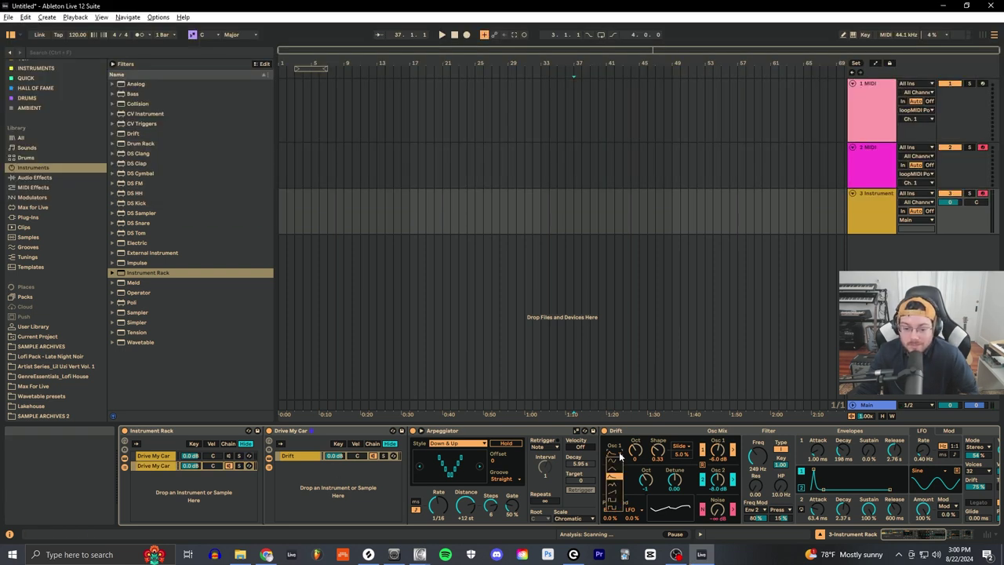
Choose new Osc 1 and Osc 2 waveforms in Drift, then switch to the piano keyboard window.
{"action": "left_click", "coordinate": [619, 455]}
{"action": "left_click", "coordinate": [618, 486]}
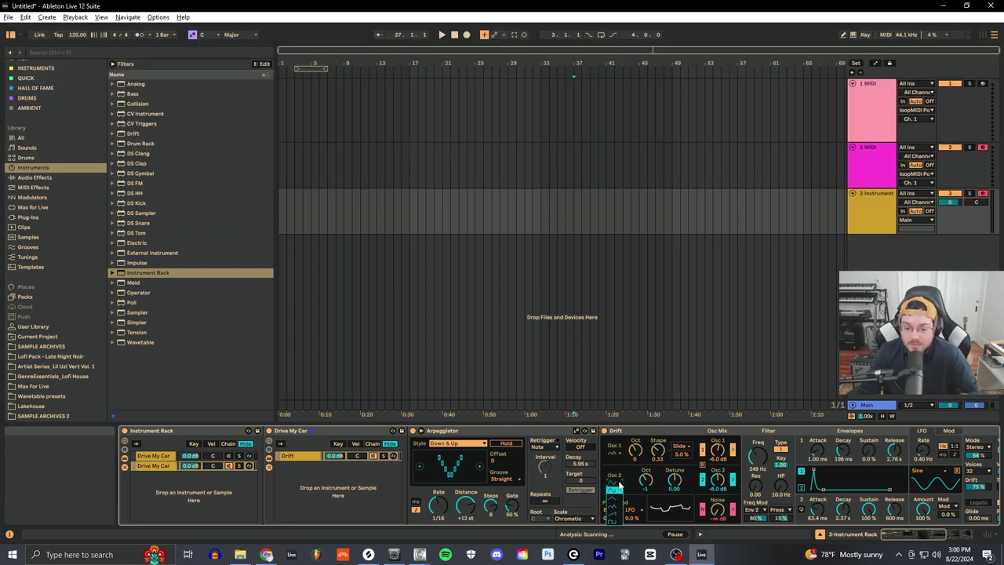
{"action": "left_click", "coordinate": [620, 510]}
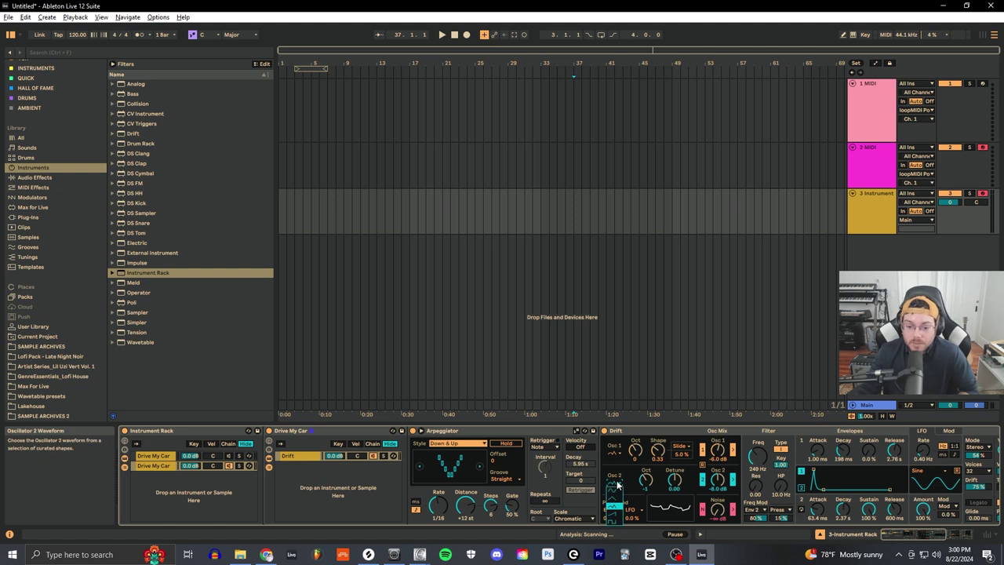
{"action": "left_click", "coordinate": [618, 494]}
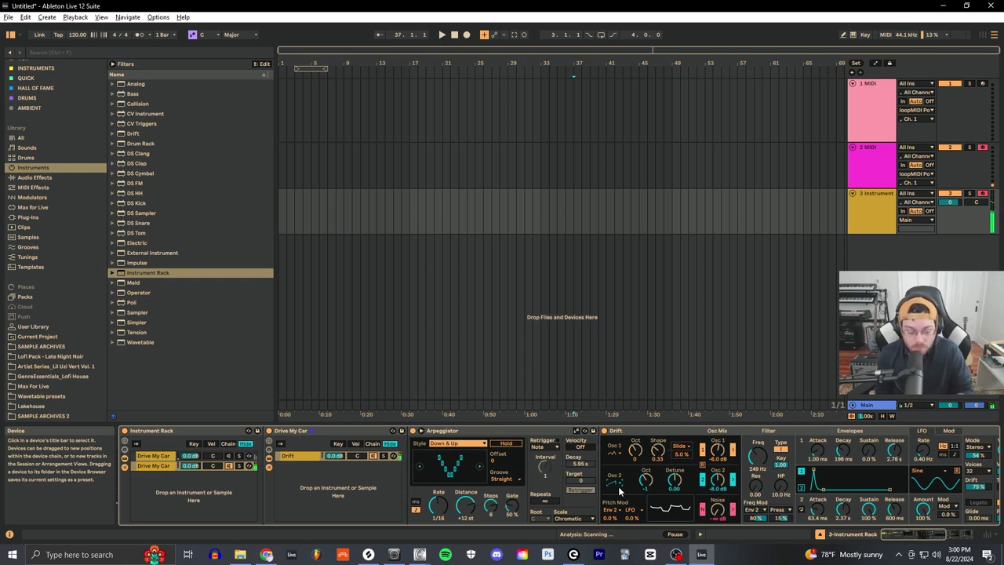
{"action": "key", "text": "alt+Tab"}
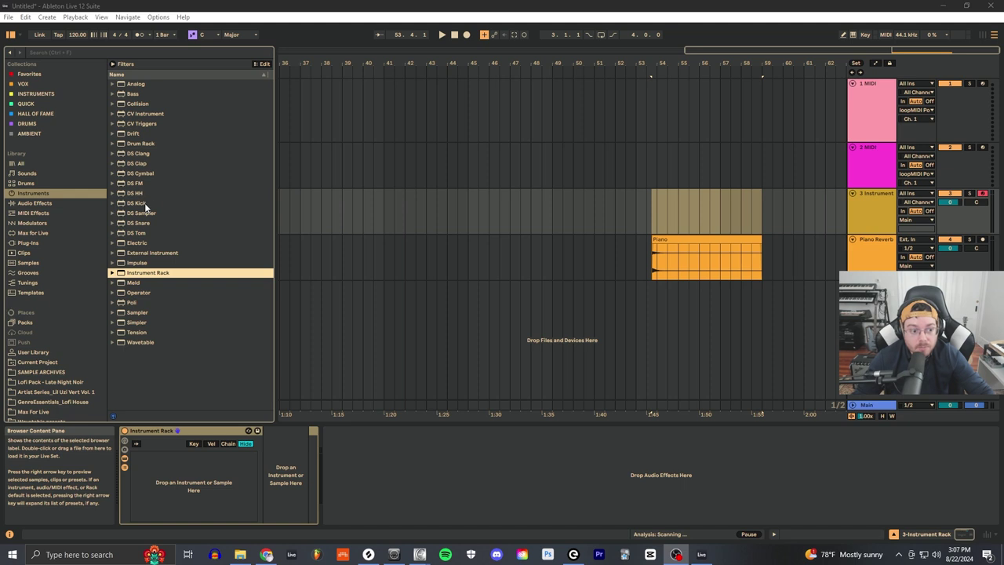
Add a Simpler to the Instrument Rack and load the auditioned Piano Reverb 1-1 (Freeze) clip into it.
{"action": "left_click", "coordinate": [148, 323]}
{"action": "left_click_drag", "start_coordinate": [199, 465], "coordinate": [198, 467]}
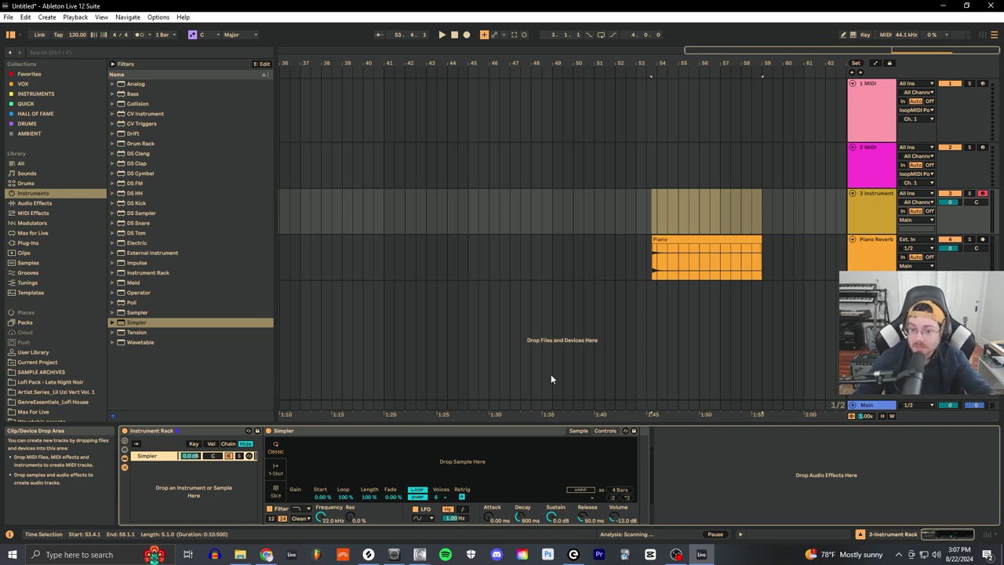
{"action": "left_click", "coordinate": [692, 259]}
{"action": "left_click", "coordinate": [655, 267]}
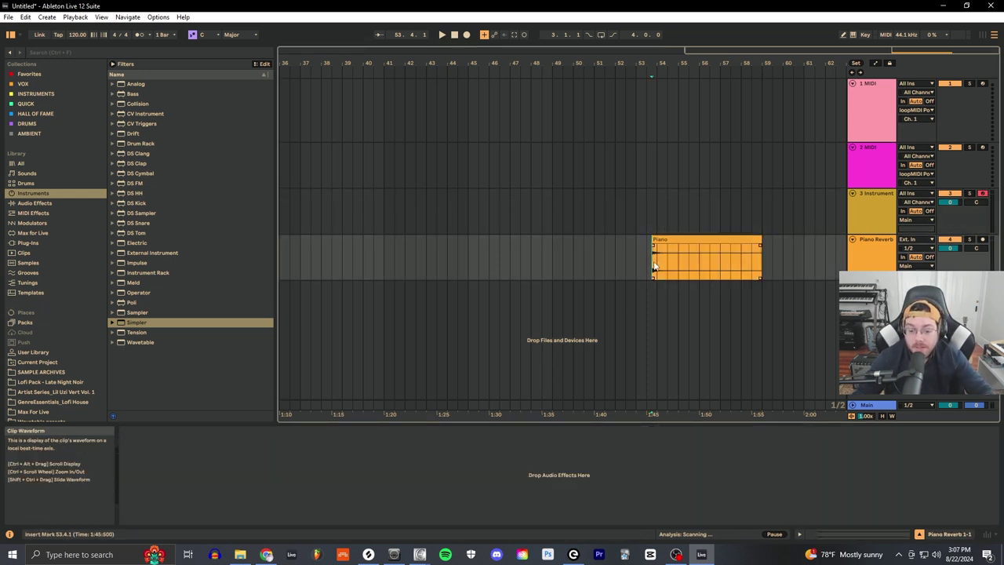
{"action": "scroll", "coordinate": [655, 266], "scroll_direction": "up", "scroll_amount": 2, "text": "ctrl"}
{"action": "scroll", "coordinate": [654, 267], "scroll_direction": "up", "scroll_amount": 2, "text": "ctrl"}
{"action": "key", "text": "space"}
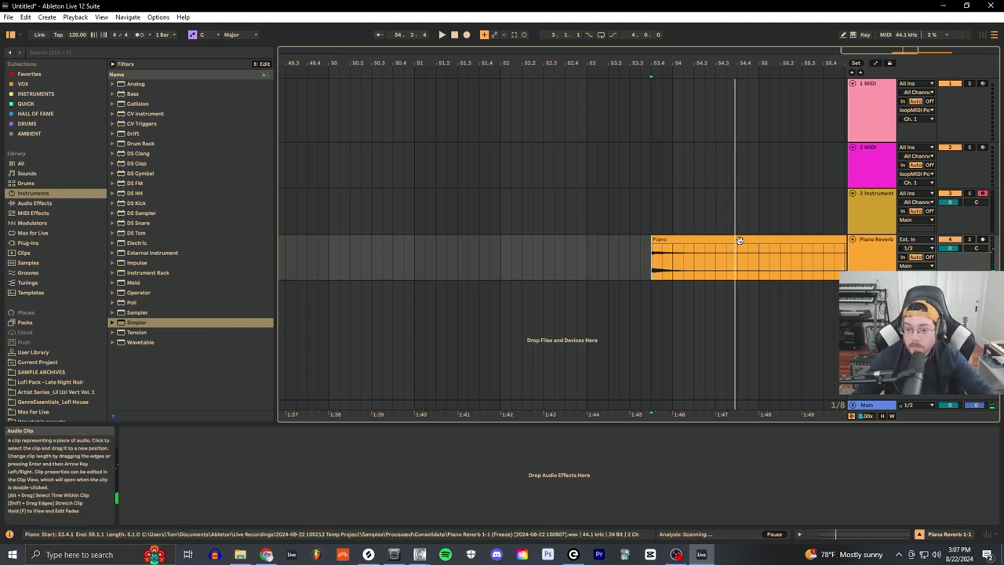
{"action": "left_click", "coordinate": [824, 237]}
{"action": "key", "text": "space"}
{"action": "left_click_drag", "start_coordinate": [823, 236], "coordinate": [351, 451]}
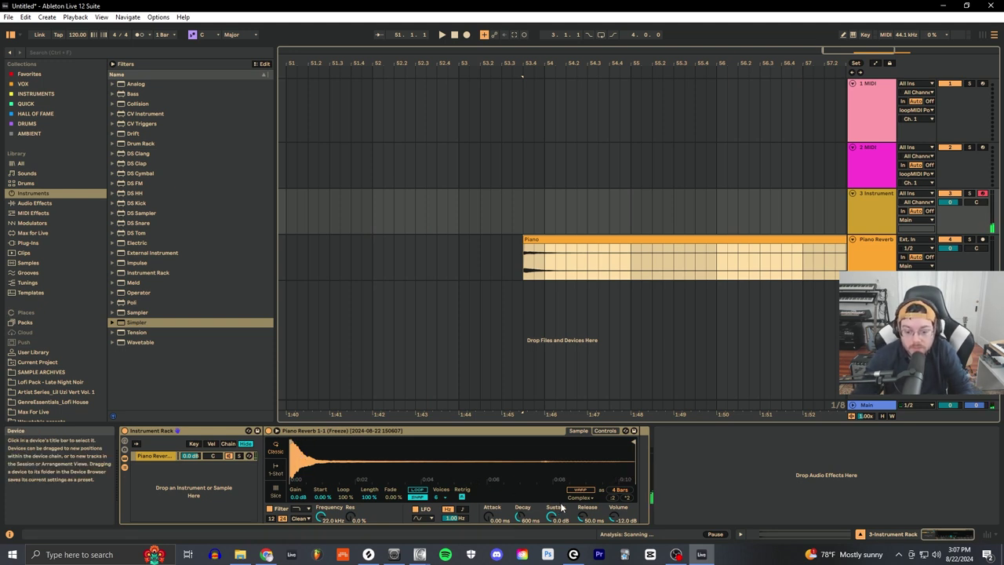
Lengthen the piano Simpler's amp release to 1.99 s.
{"action": "left_click", "coordinate": [582, 517]}
{"action": "mouse_move", "coordinate": [581, 517]}
{"action": "left_mouse_down"}
{"action": "mouse_move", "coordinate": [582, 477]}
{"action": "mouse_move", "coordinate": [583, 524]}
{"action": "left_mouse_up"}
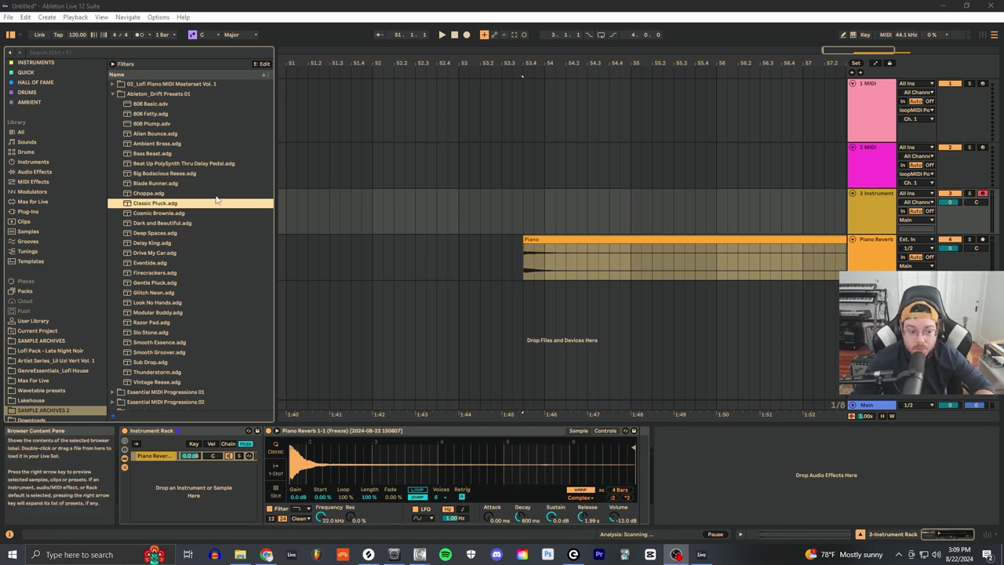
Add the Slo Stone Drift pad as a second chain, then reselect the Piano Reverb chain.
{"action": "left_click", "coordinate": [171, 331]}
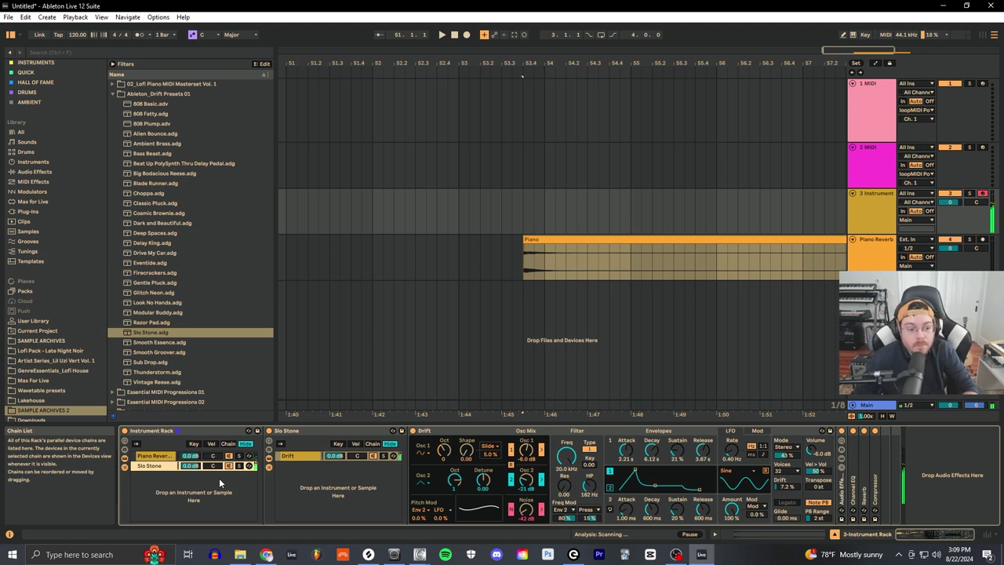
{"action": "left_click", "coordinate": [190, 458]}
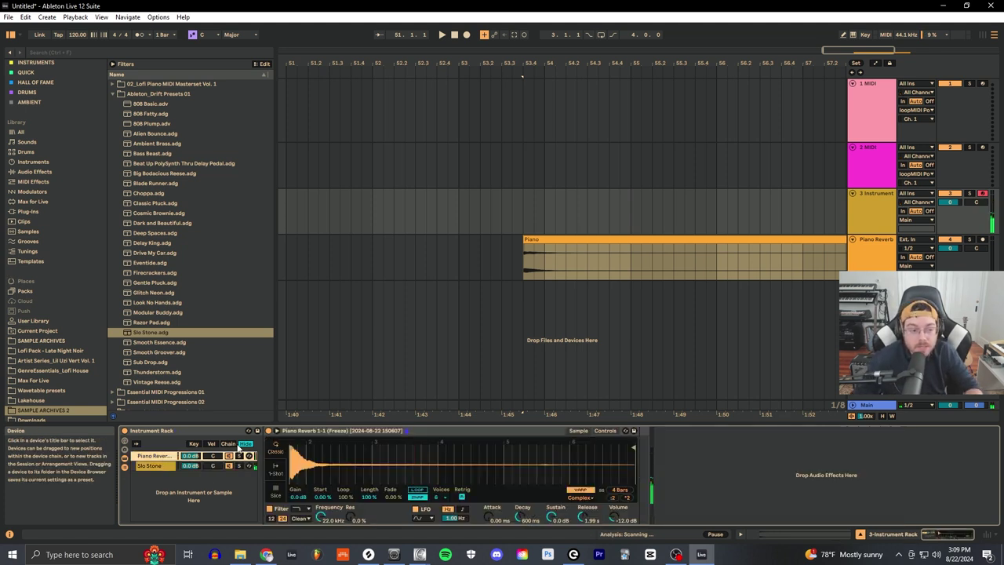
Place a Reverb from Audio Effects right after the Instrument Rack.
{"action": "left_click", "coordinate": [53, 172]}
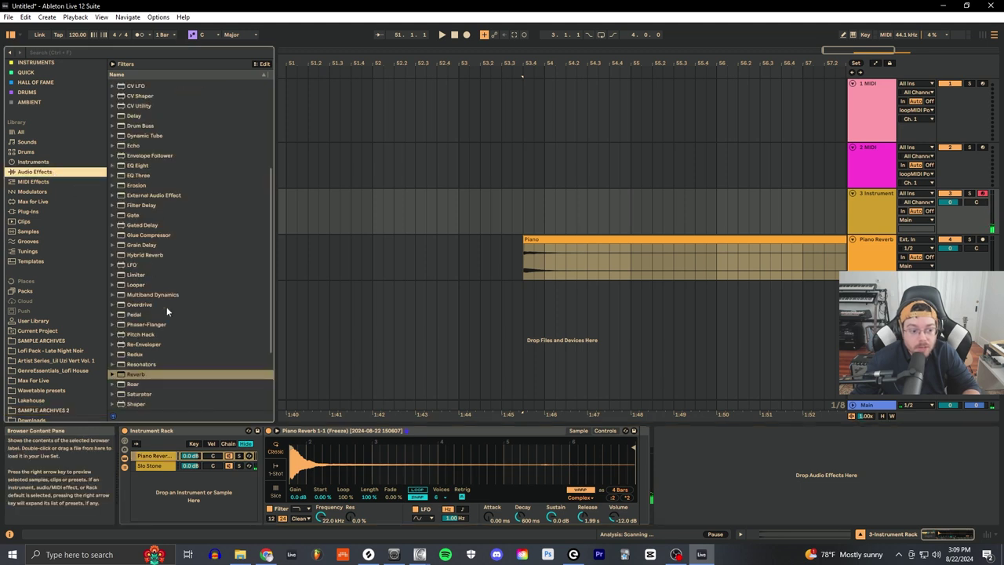
{"action": "left_click", "coordinate": [140, 375]}
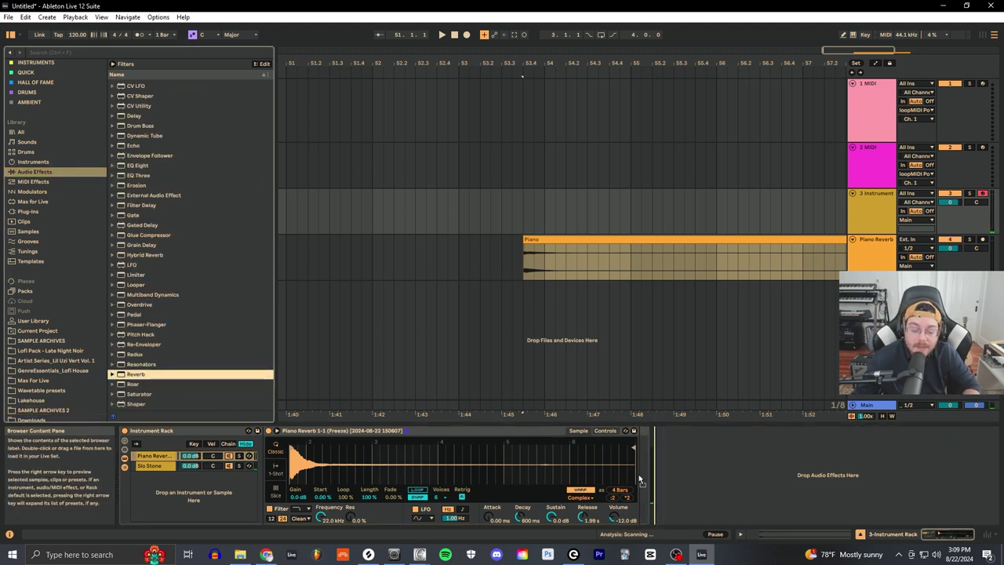
{"action": "left_click_drag", "start_coordinate": [639, 479], "coordinate": [640, 479]}
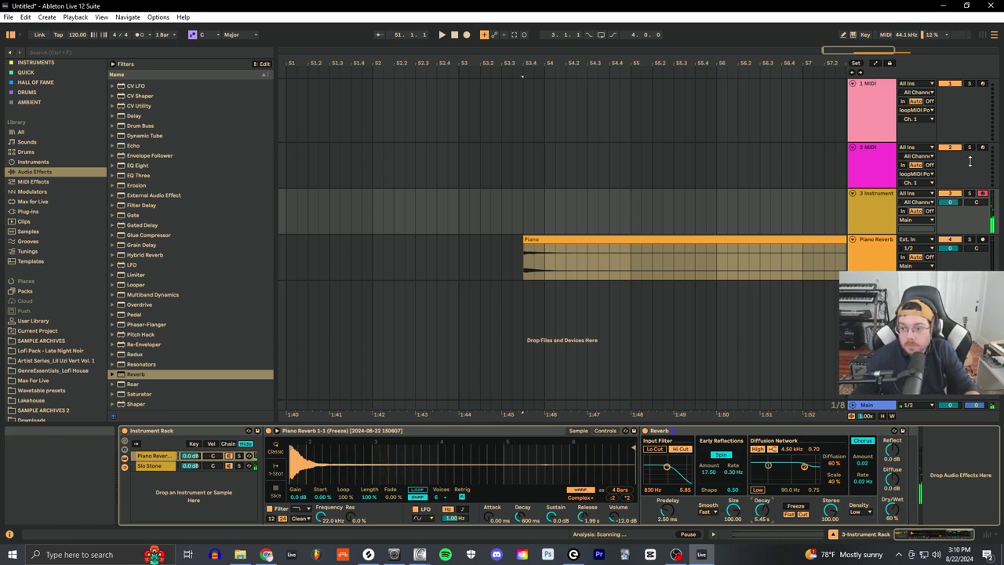
Switch to the on-screen Piano keyboard window via Alt+Tab.
{"action": "key", "text": "alt+Tab"}
{"action": "left_click", "coordinate": [603, 117]}
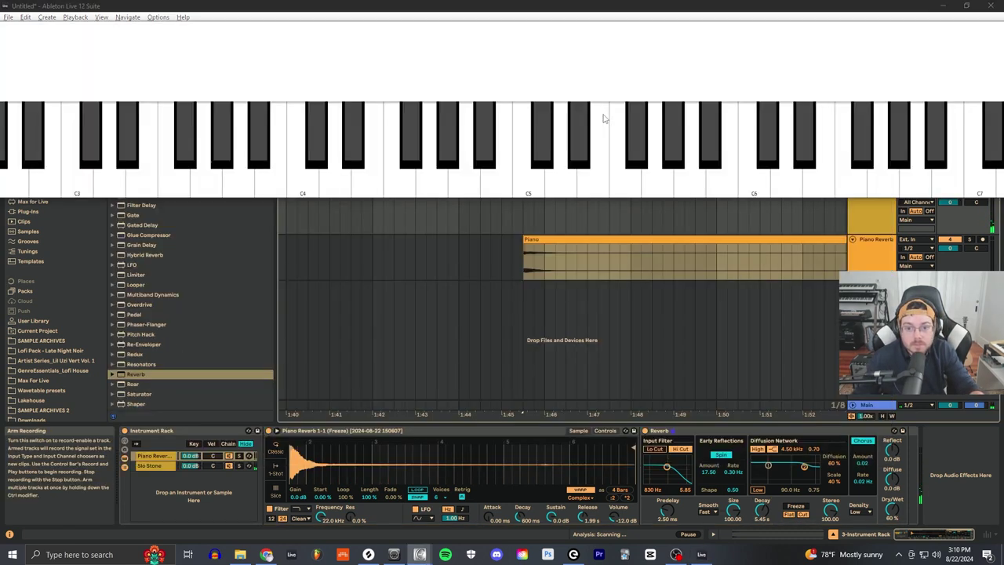